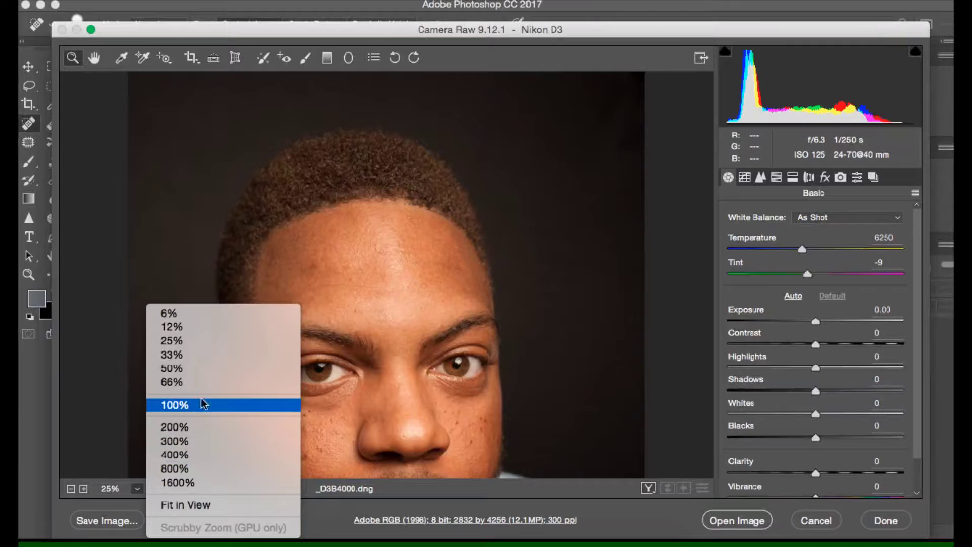
Warm the portrait's white balance by setting the temperature to 6950.
left_click(203, 404)
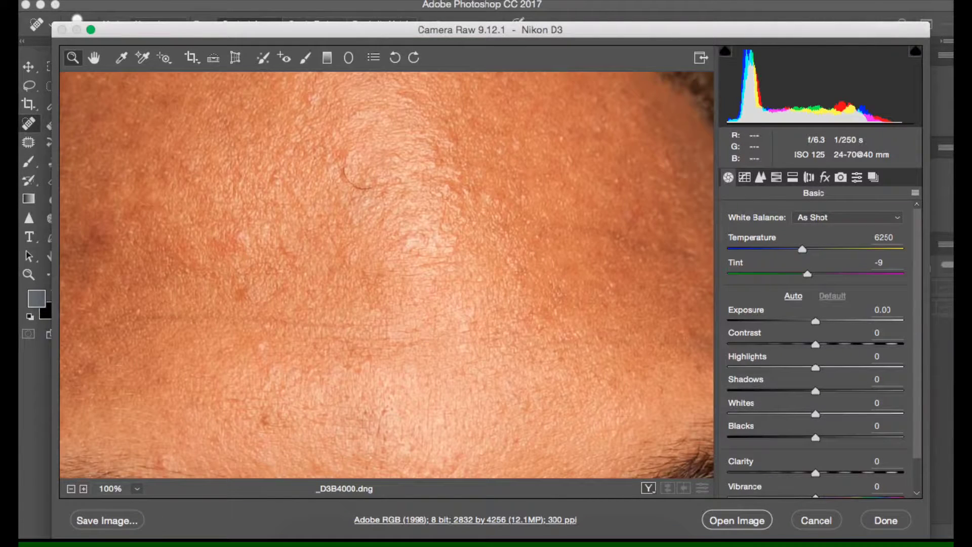
left_click(137, 489)
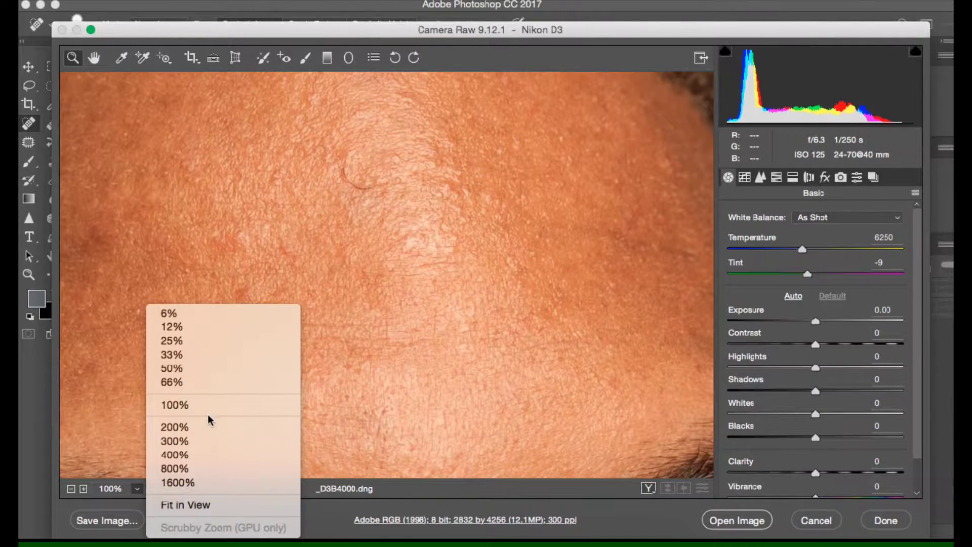
left_click(216, 327)
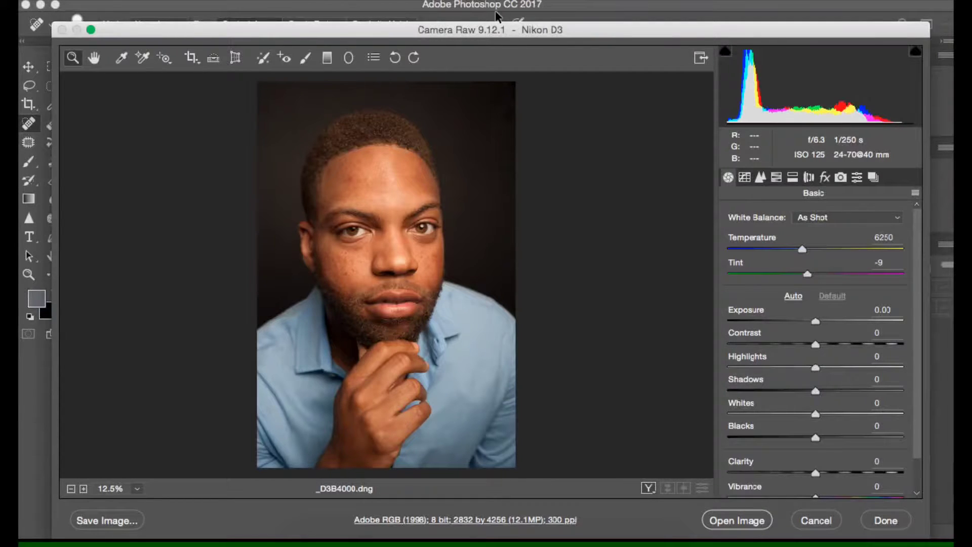
mouse_move(628, 34)
left_mouse_down()
mouse_move(701, 252)
mouse_move(618, 162)
mouse_move(603, 124)
mouse_move(608, 17)
mouse_move(625, 53)
mouse_move(622, 30)
mouse_move(623, 43)
left_mouse_up()
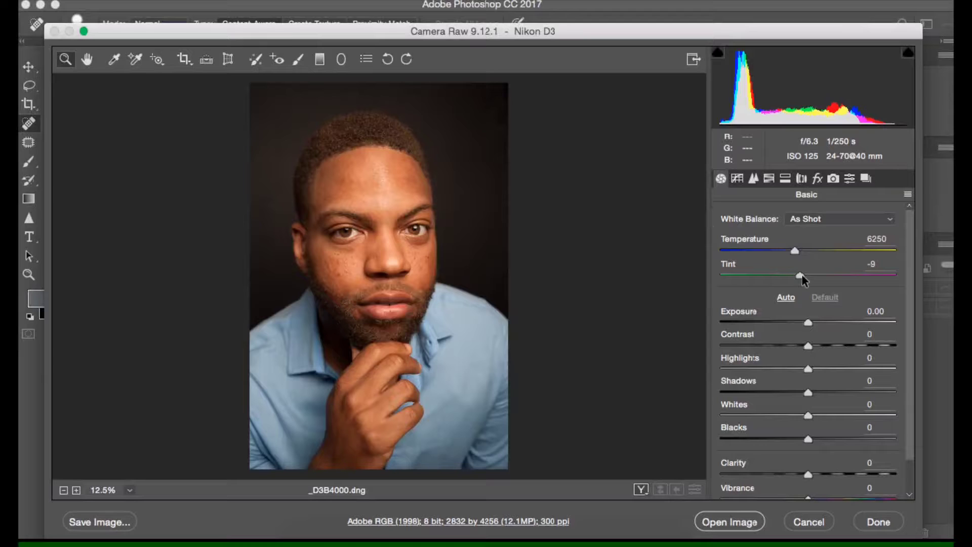
left_click_drag(795, 251, 776, 248)
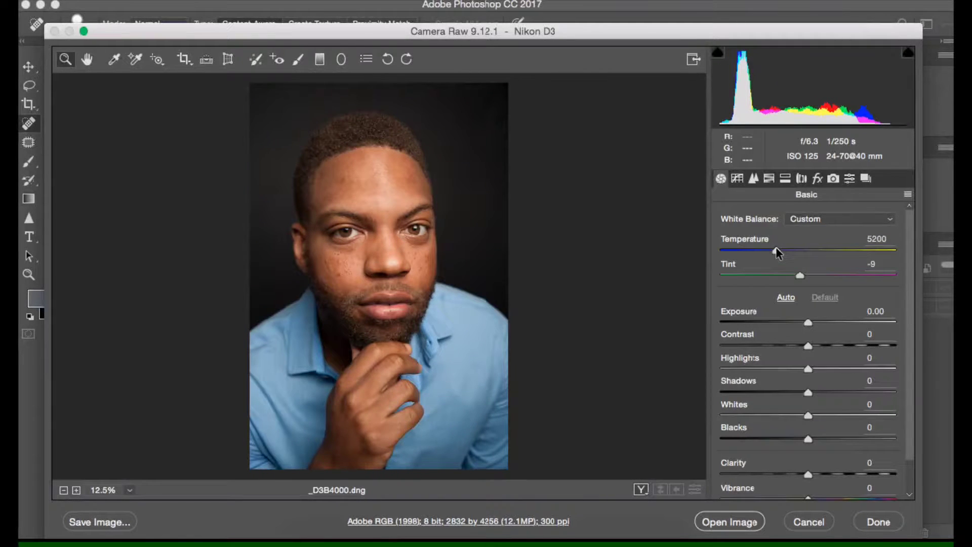
left_click_drag(787, 249, 809, 252)
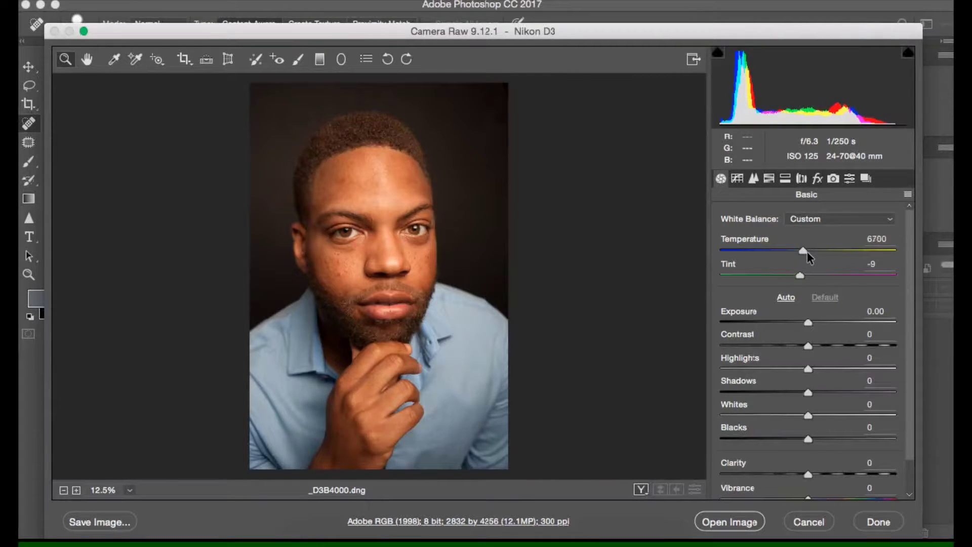
left_click_drag(807, 252, 807, 251)
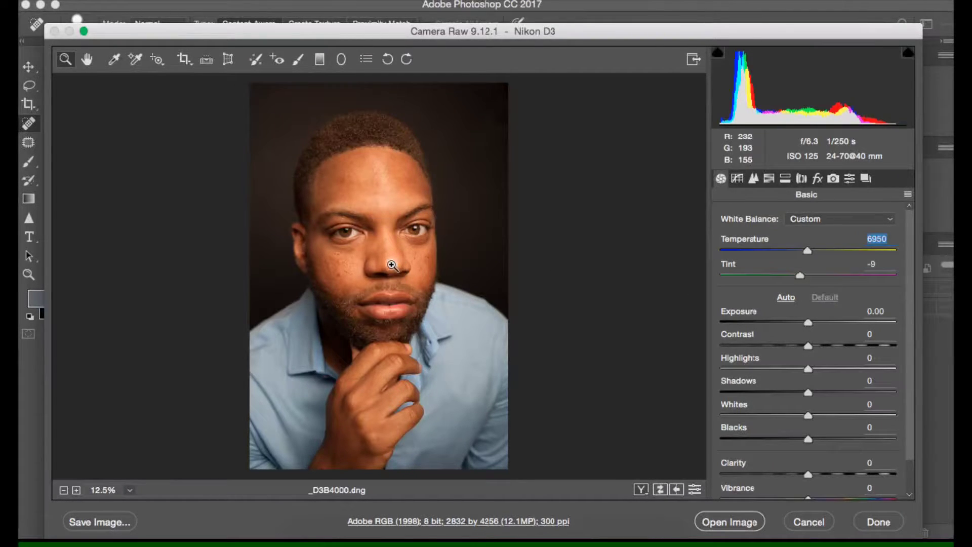
Set the portrait's highlights to -58 and its contrast to +20.
left_click_drag(777, 370, 758, 369)
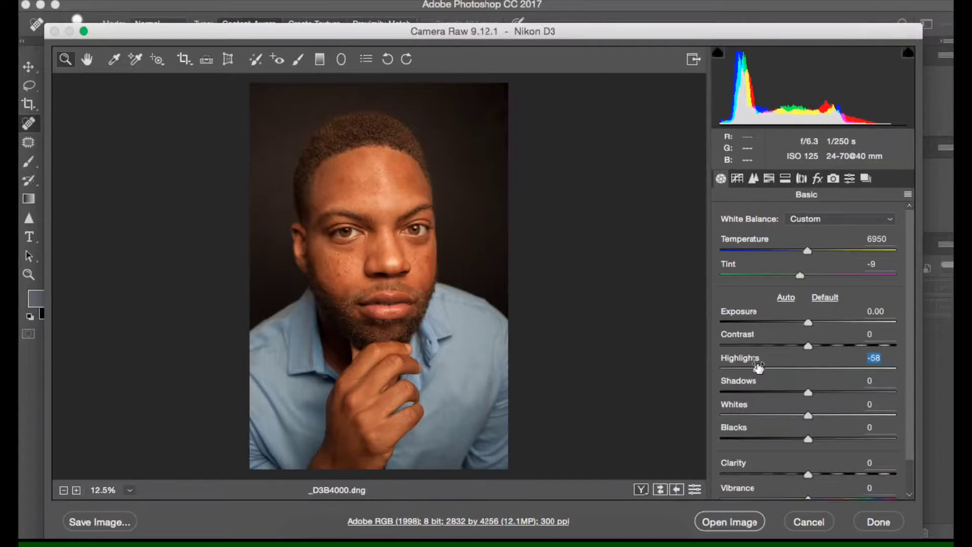
left_click(821, 345)
left_click_drag(821, 347, 826, 344)
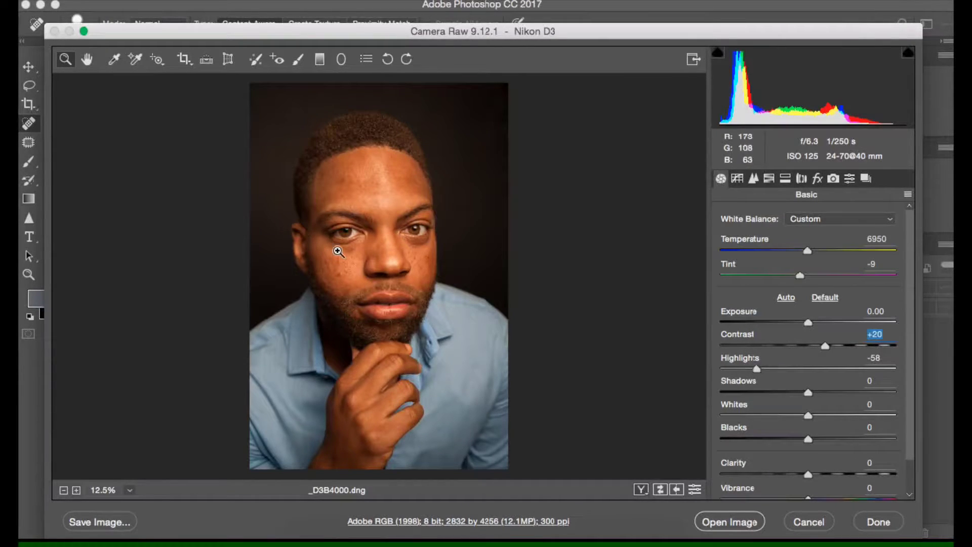
Set the portrait's clarity to +8 and its shadows to -17.
left_click(819, 472)
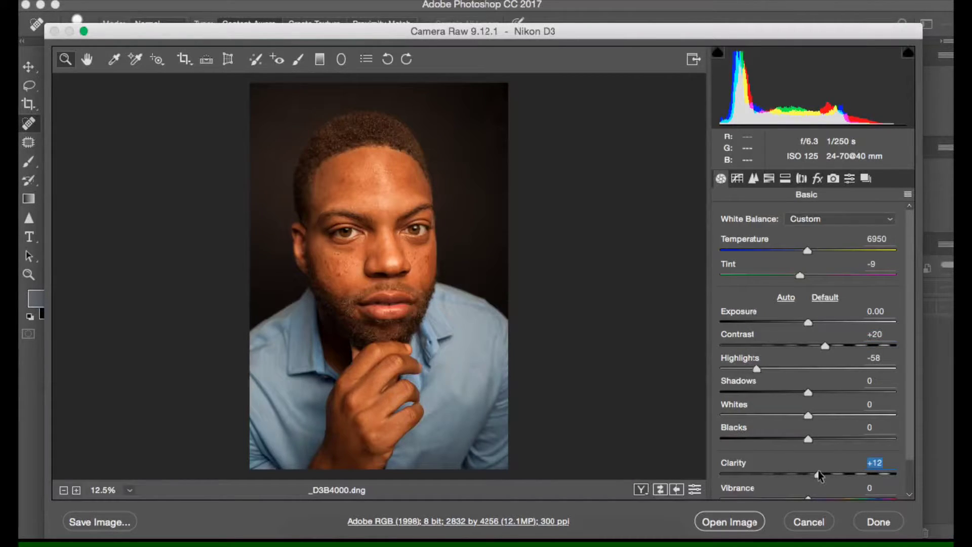
left_click_drag(818, 470, 815, 471)
left_click_drag(816, 391, 795, 389)
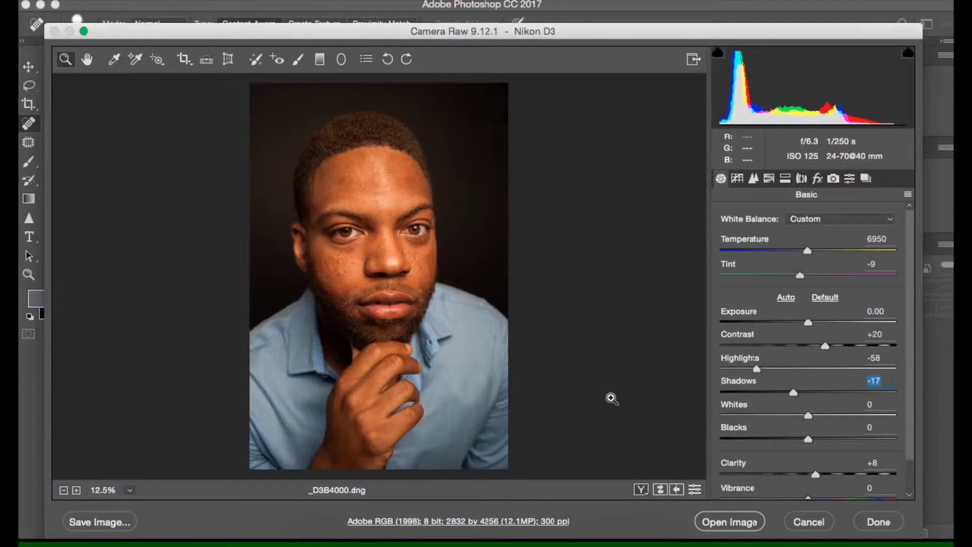
Set sharpening amount to 68 with masking 21, and noise reduction luminance and luminance contrast to 16 each.
left_click(754, 179)
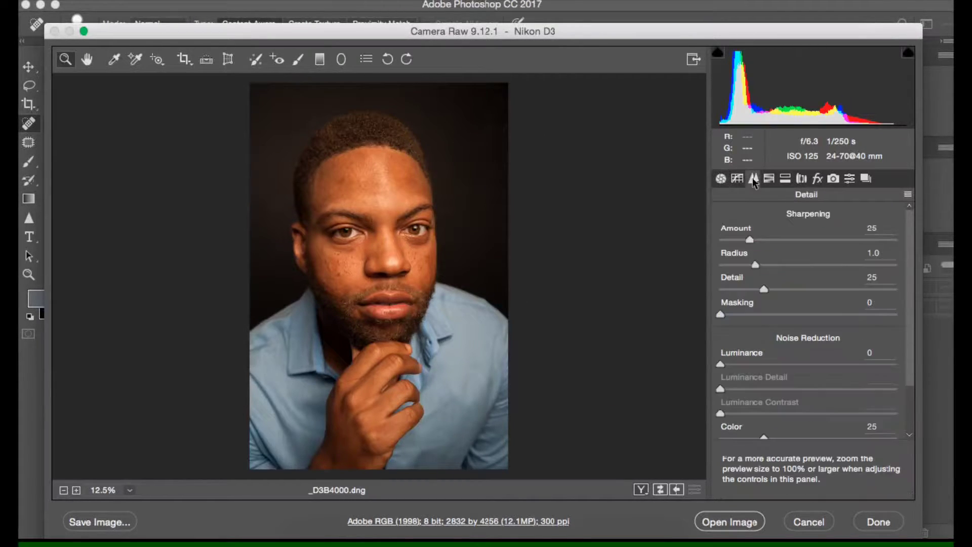
left_click(801, 240)
left_click(749, 363)
left_click(749, 413)
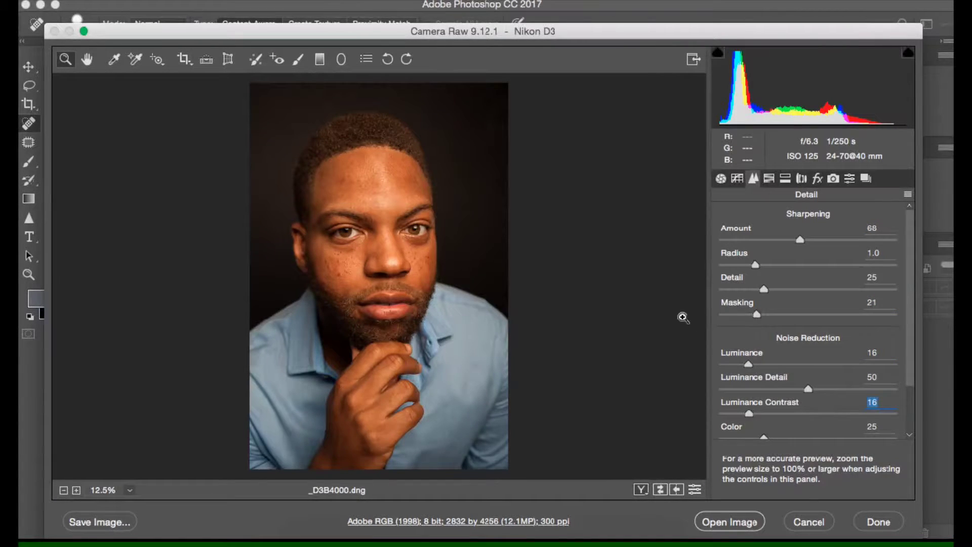
Crop the portrait slightly inside its edges to 2784 by 4200 pixels and apply the crop.
left_click(183, 59)
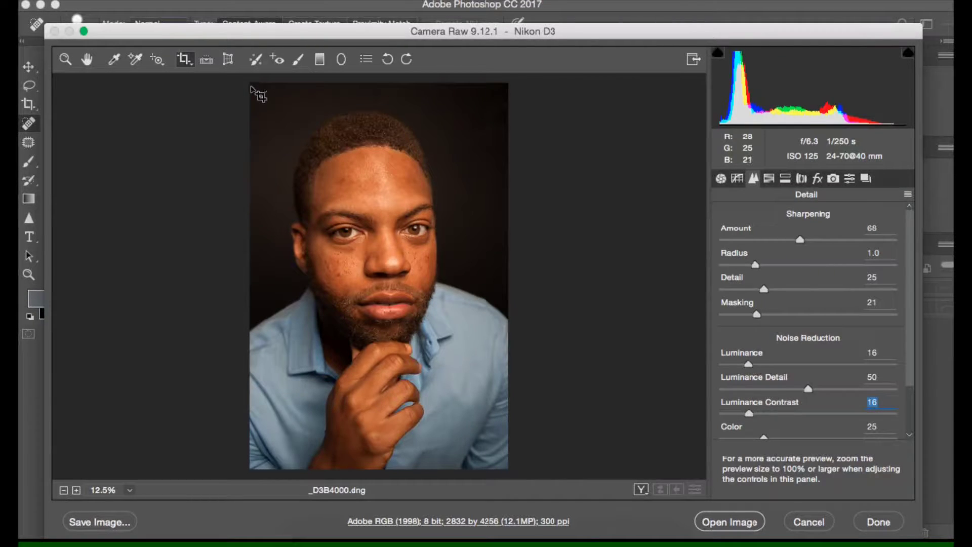
left_click_drag(251, 91, 514, 486)
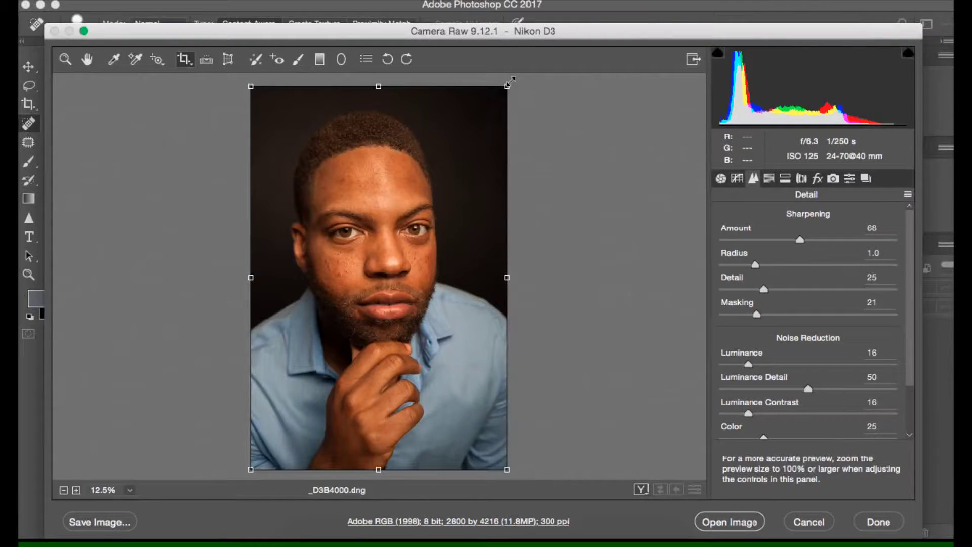
left_click_drag(507, 85, 506, 86)
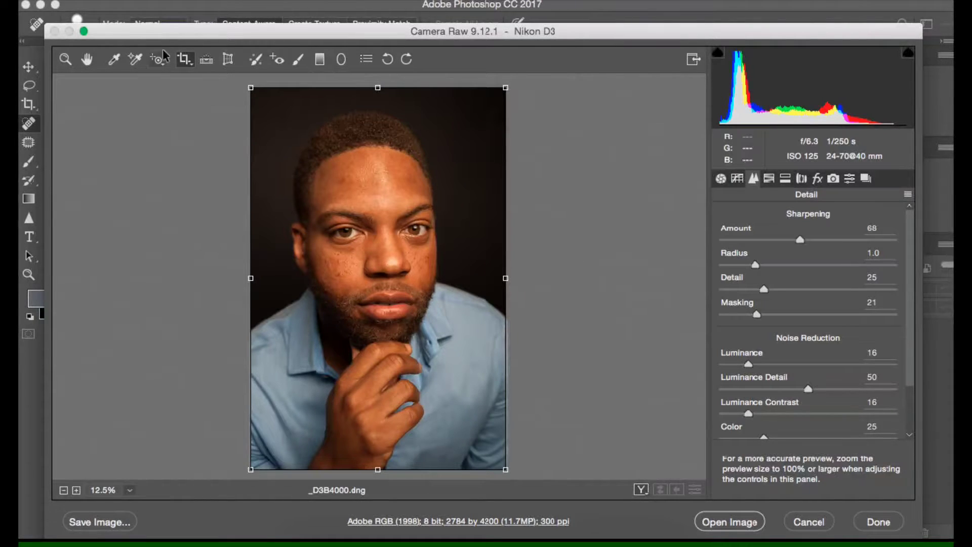
left_click(65, 59)
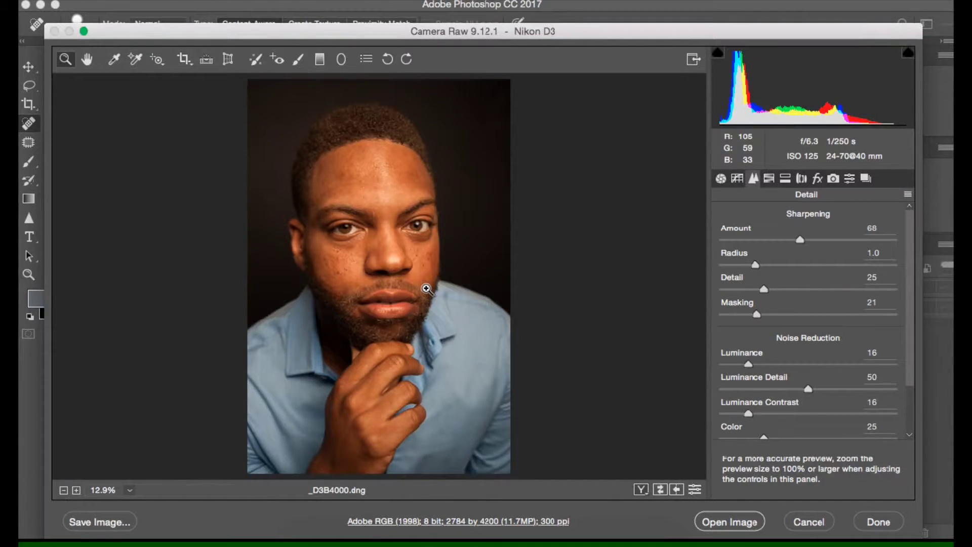
Open the developed raw image in Photoshop and duplicate the Background layer, checking the copy's visibility.
left_click(744, 524)
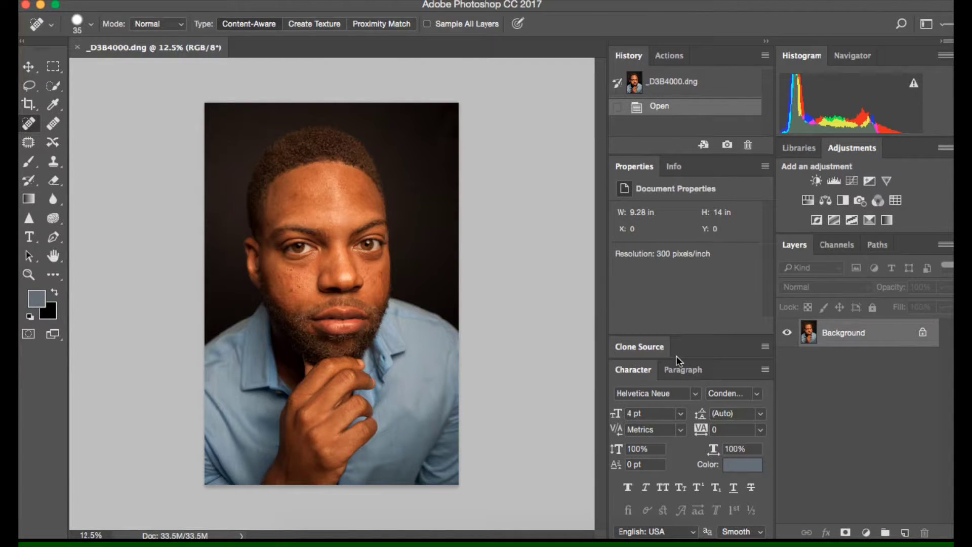
left_click_drag(894, 347, 904, 533)
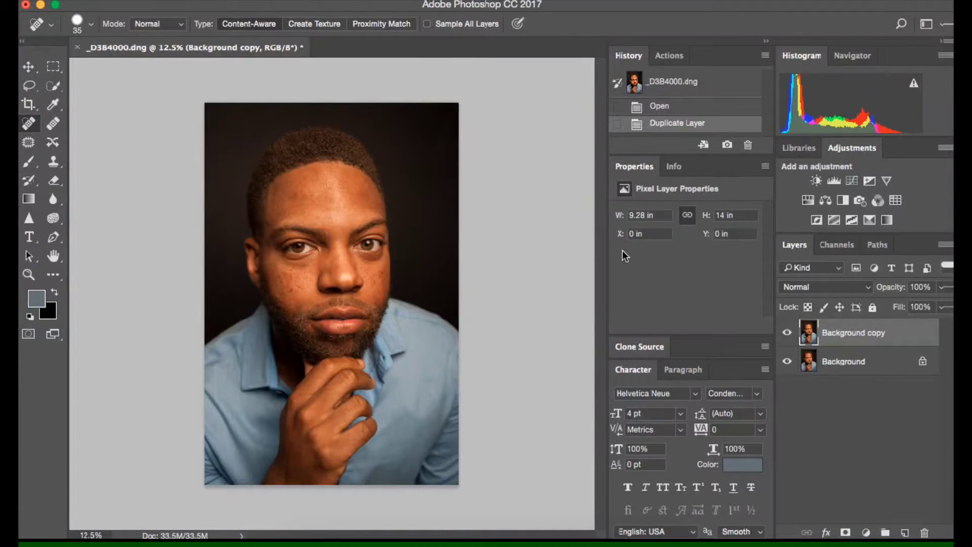
left_click(787, 333)
left_click(787, 332)
Set up the Spot Healing Brush with a size of 97 px.
left_click(29, 125)
left_click(90, 25)
left_click_drag(90, 61, 108, 62)
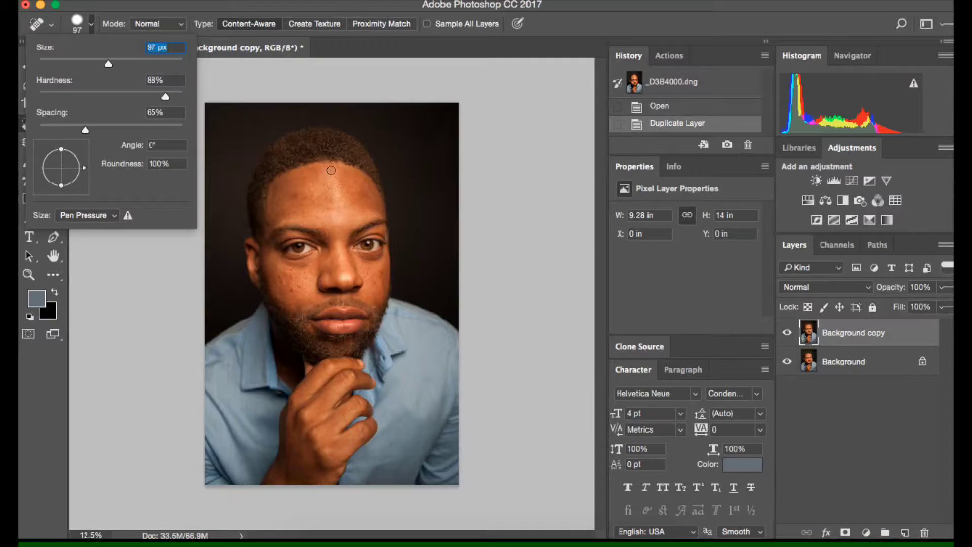
left_click(141, 308)
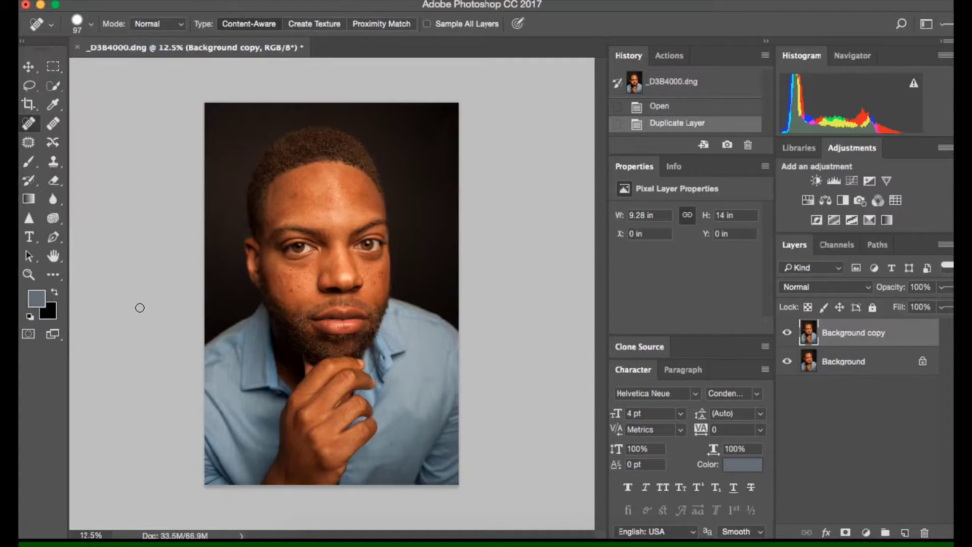
Heal the blemishes on the inner cheek between the nose and the under-eye area on the Background copy layer.
scroll(329, 276, "up", 10)
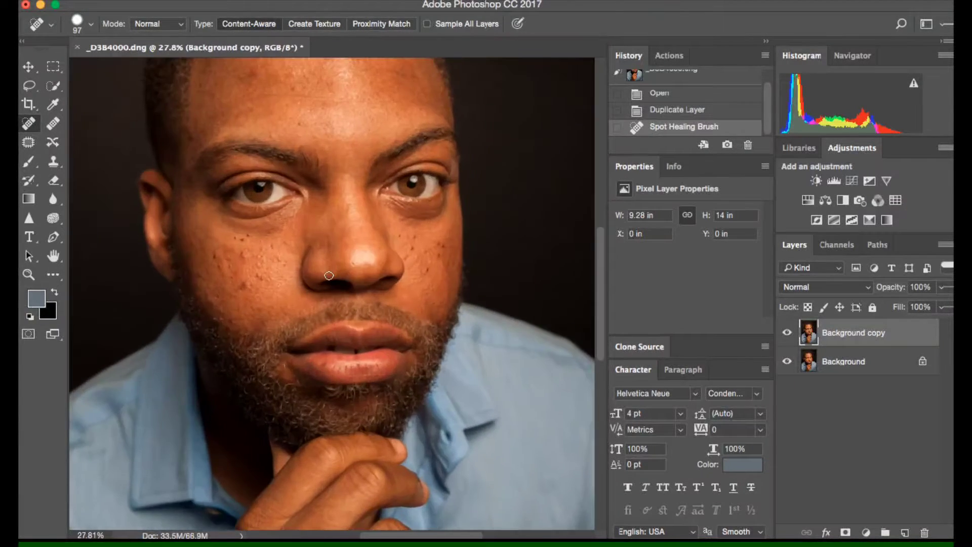
scroll(329, 275, "down", 1)
scroll(329, 275, "left", 10)
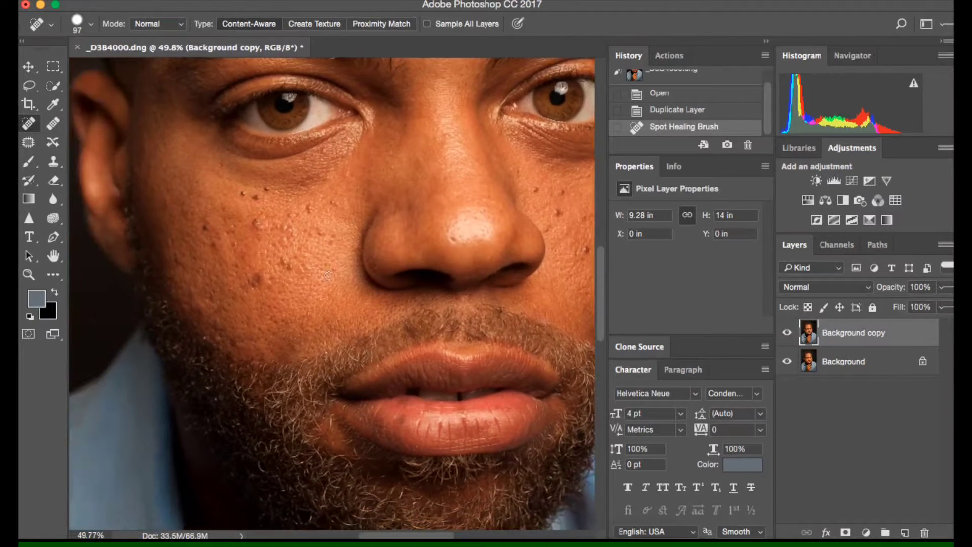
left_click(377, 281)
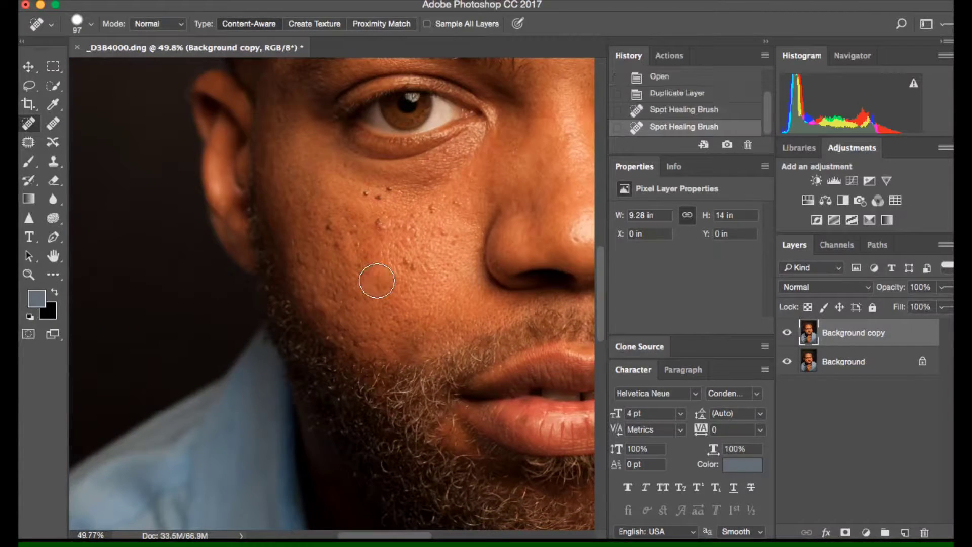
left_click(412, 266)
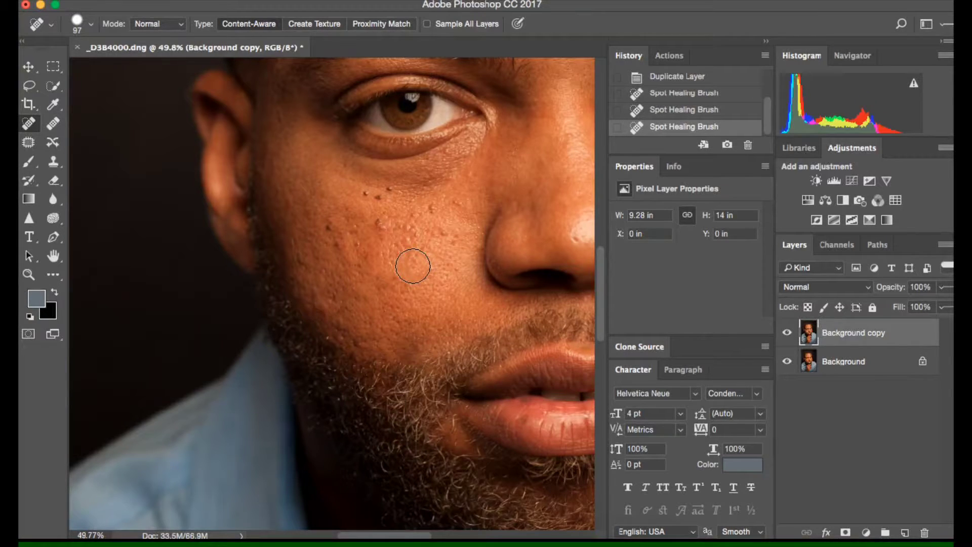
left_click(385, 227)
left_click(426, 212)
left_click(464, 197)
left_click(450, 238)
left_click(410, 226)
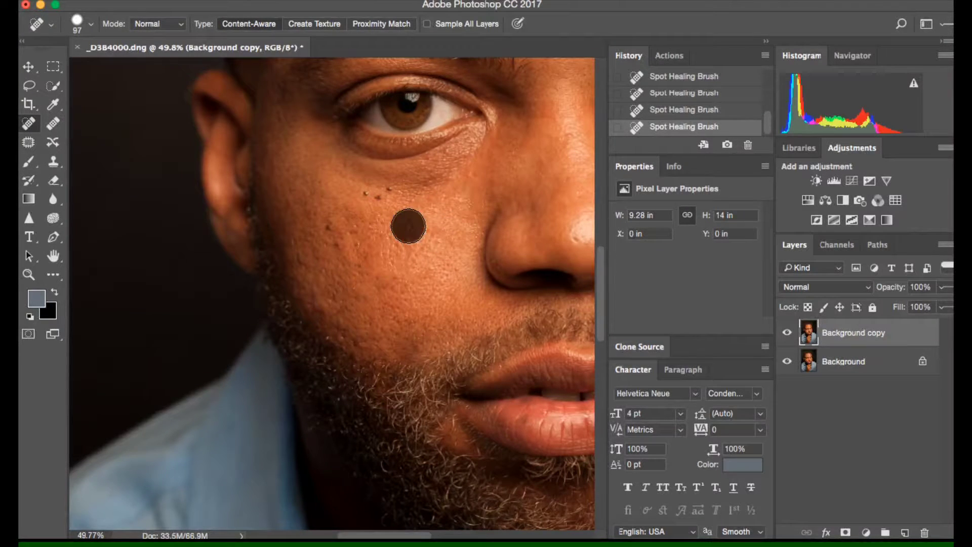
left_click(409, 245)
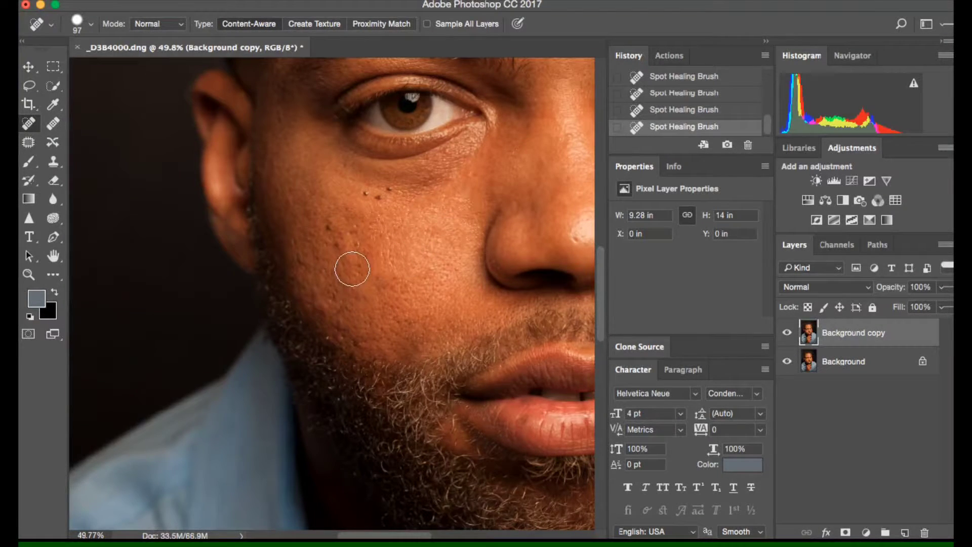
Heal the dark spots on the outer cheek and down along the upper edge of the beard.
left_click(363, 233)
left_click(339, 251)
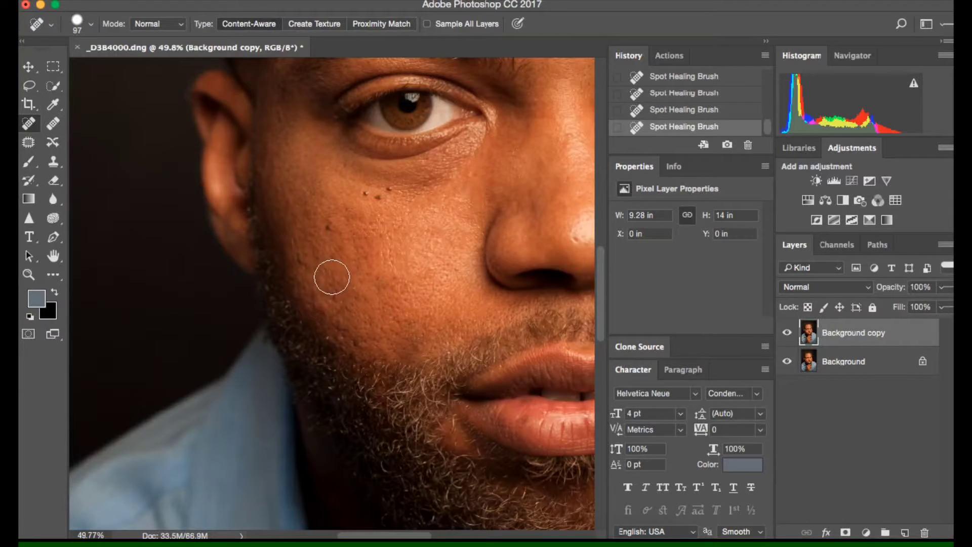
left_click(301, 260)
left_click(322, 302)
left_click(336, 319)
left_click(363, 339)
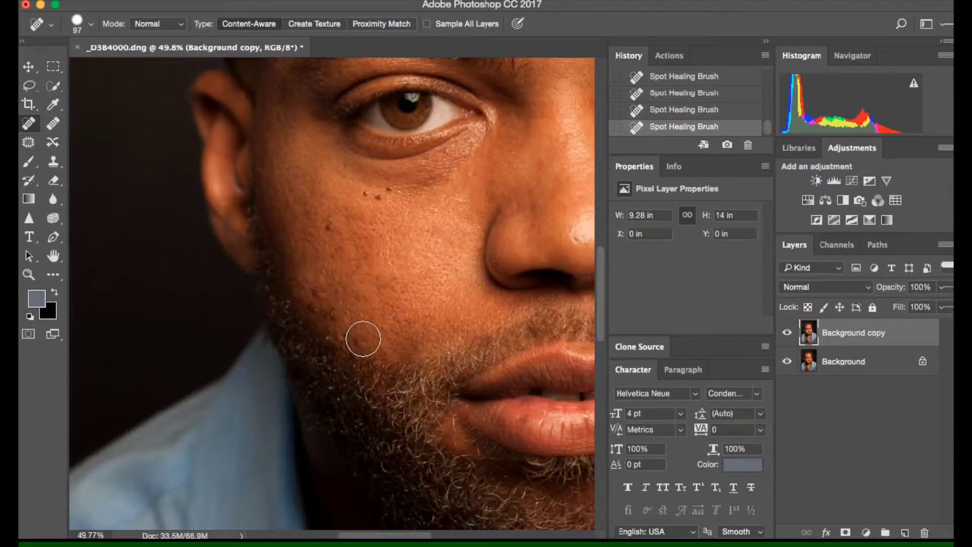
left_click(283, 122)
Reduce the Spot Healing Brush to 54 px and heal the small spots on the lower cheek near the beard.
left_click(91, 24)
left_click_drag(103, 62, 79, 64)
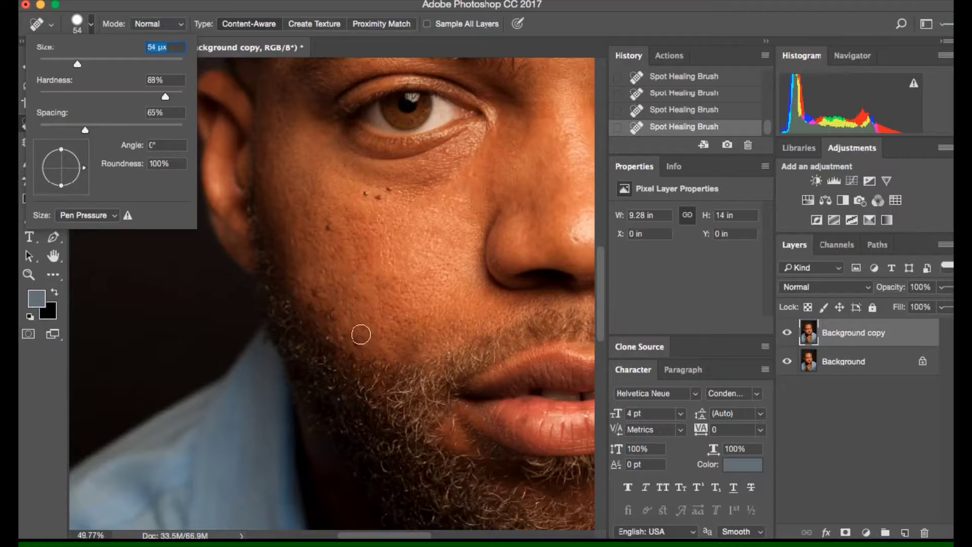
left_click(319, 293)
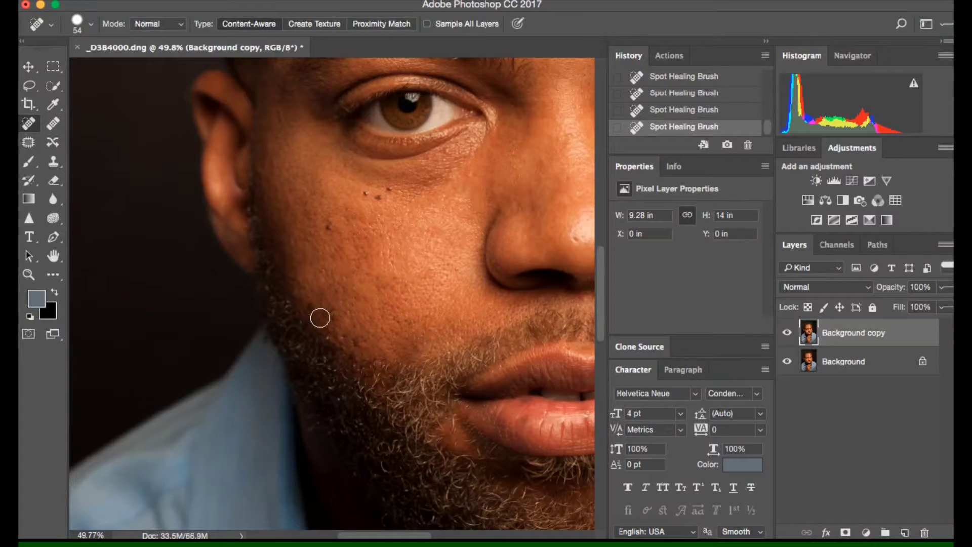